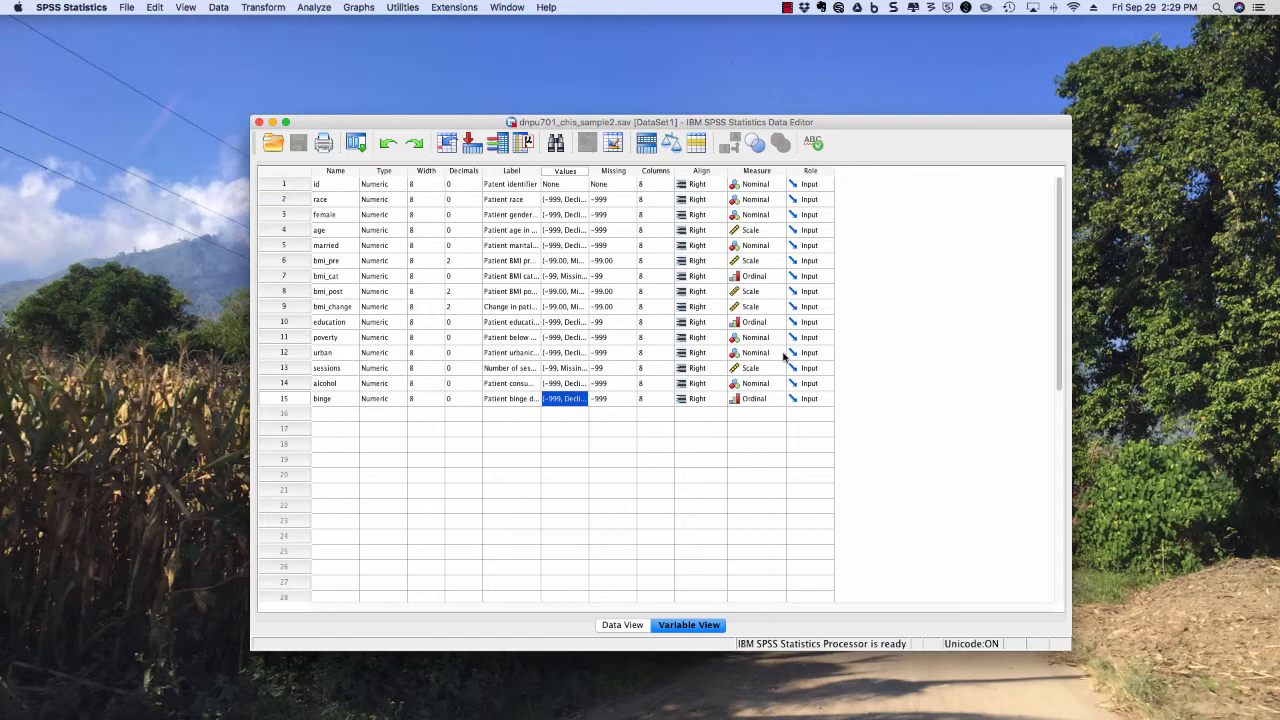
Examine the value labels defined for the binge variable and close them without changes.
click(584, 399)
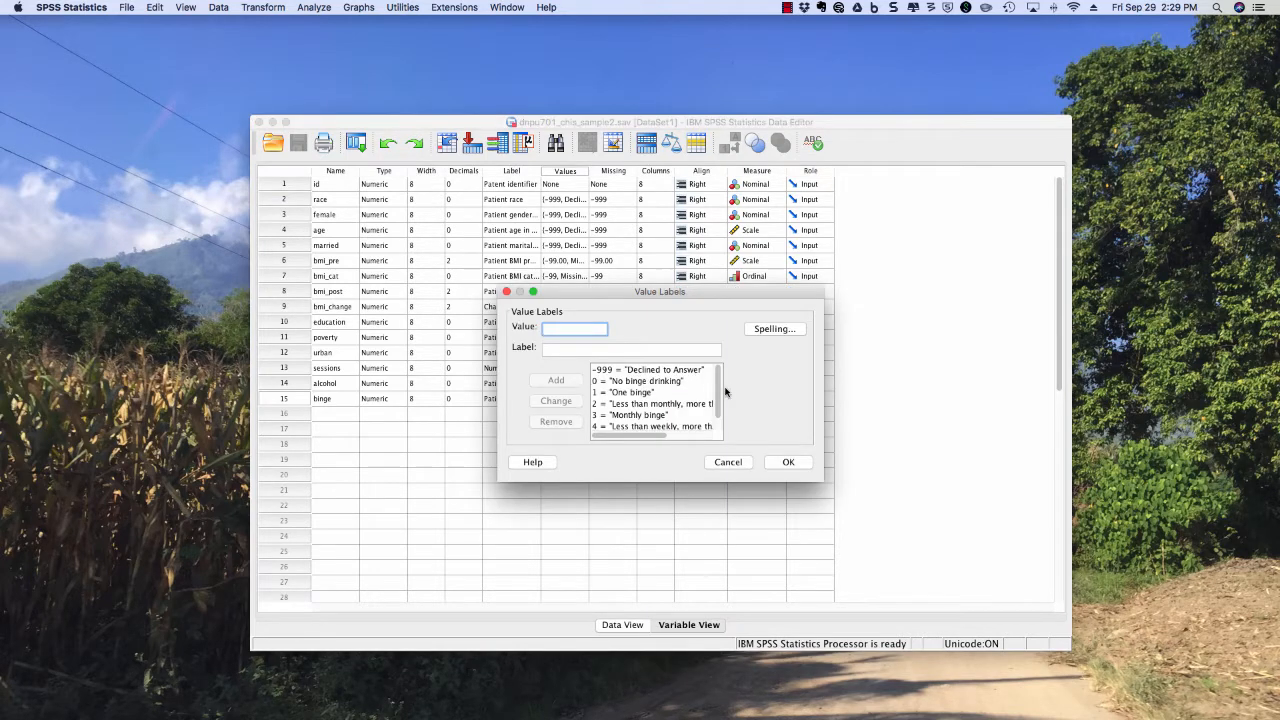
scroll(720, 400, down, 1)
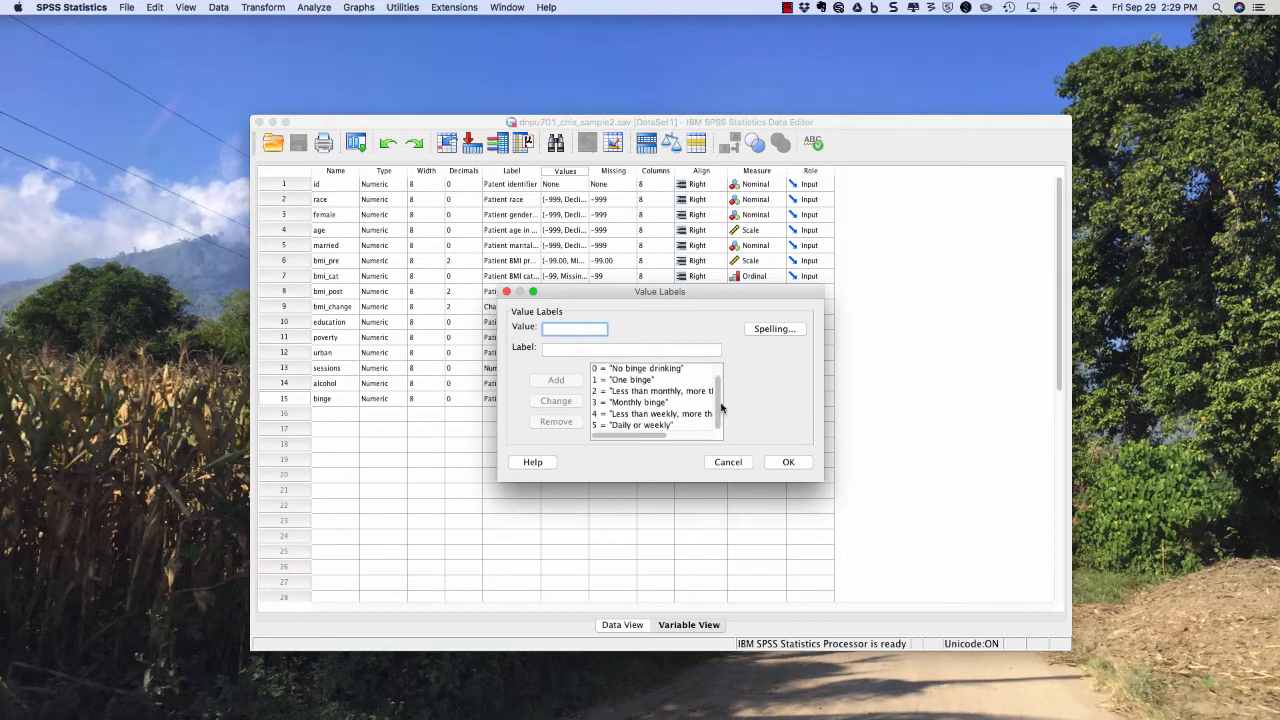
scroll(720, 400, up, 1)
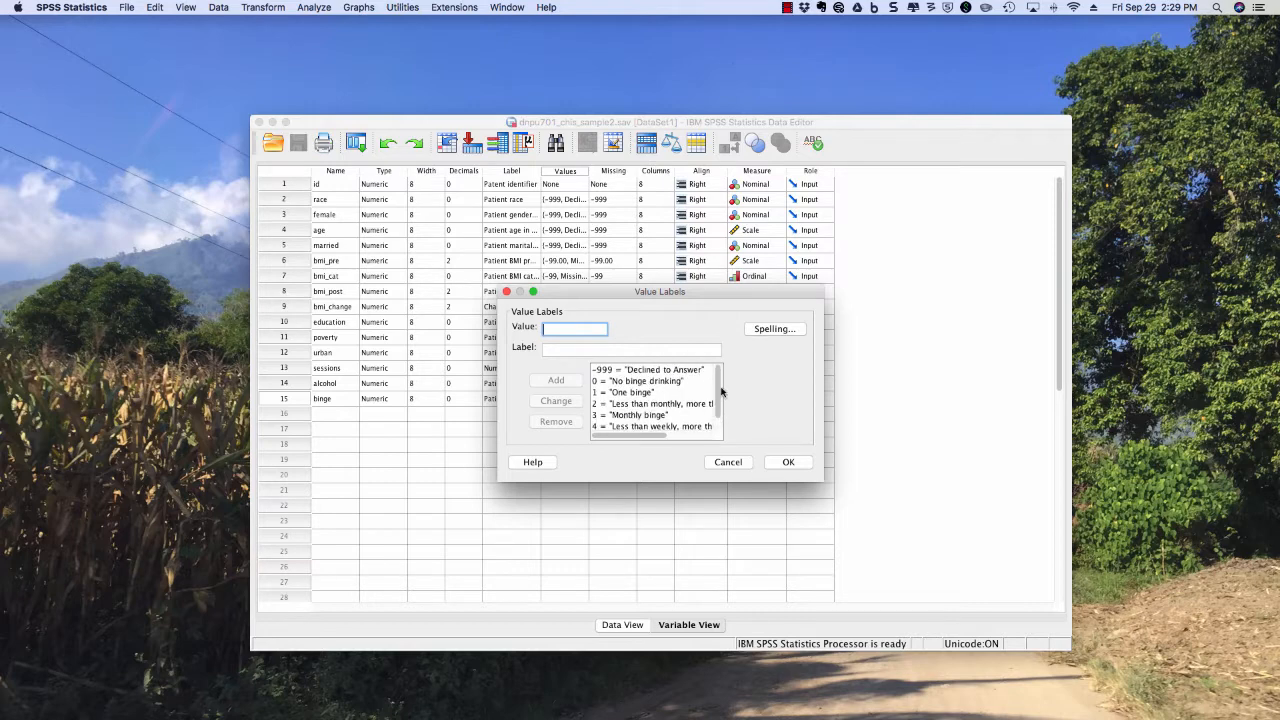
click(646, 384)
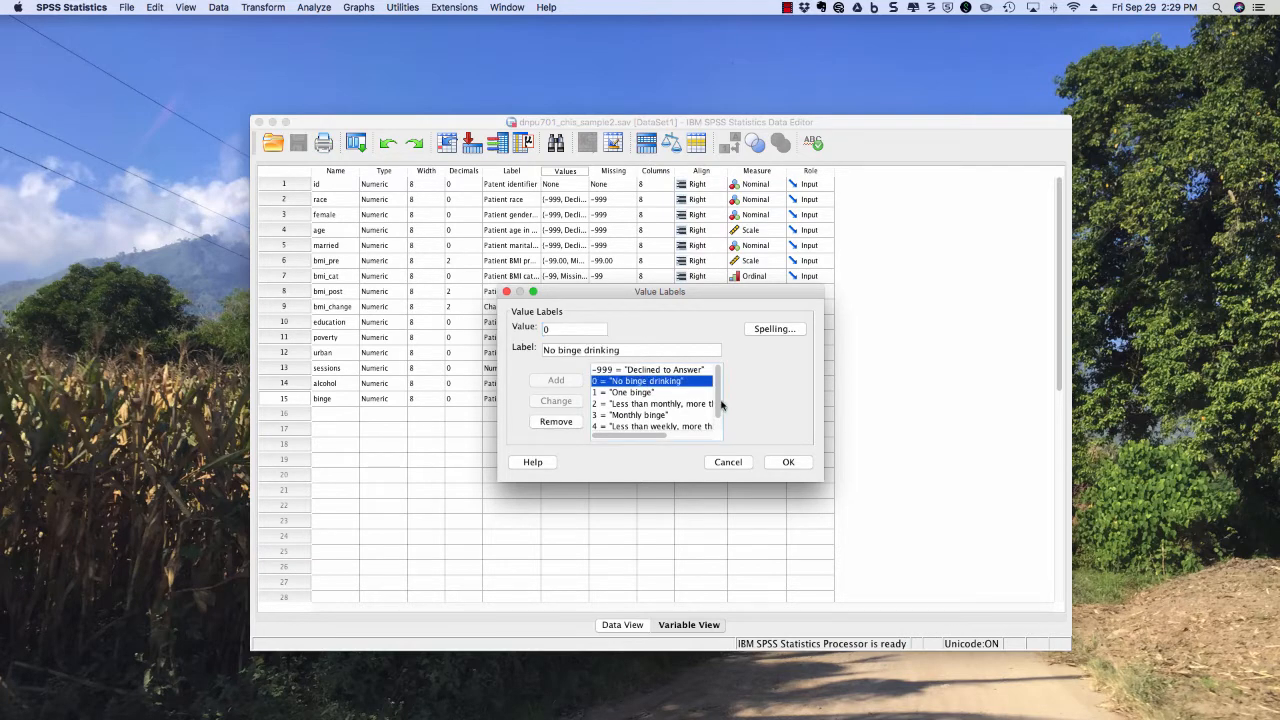
scroll(718, 400, down, 1)
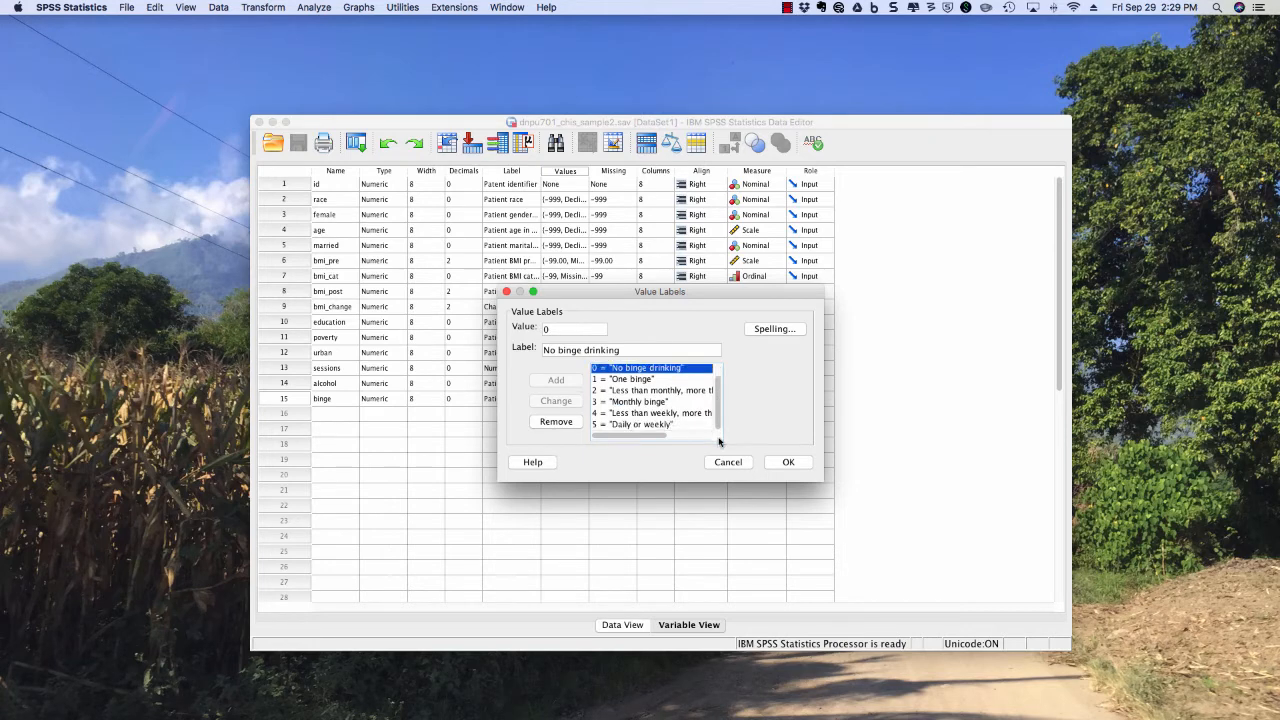
click(633, 425)
scroll(672, 421, up, 1)
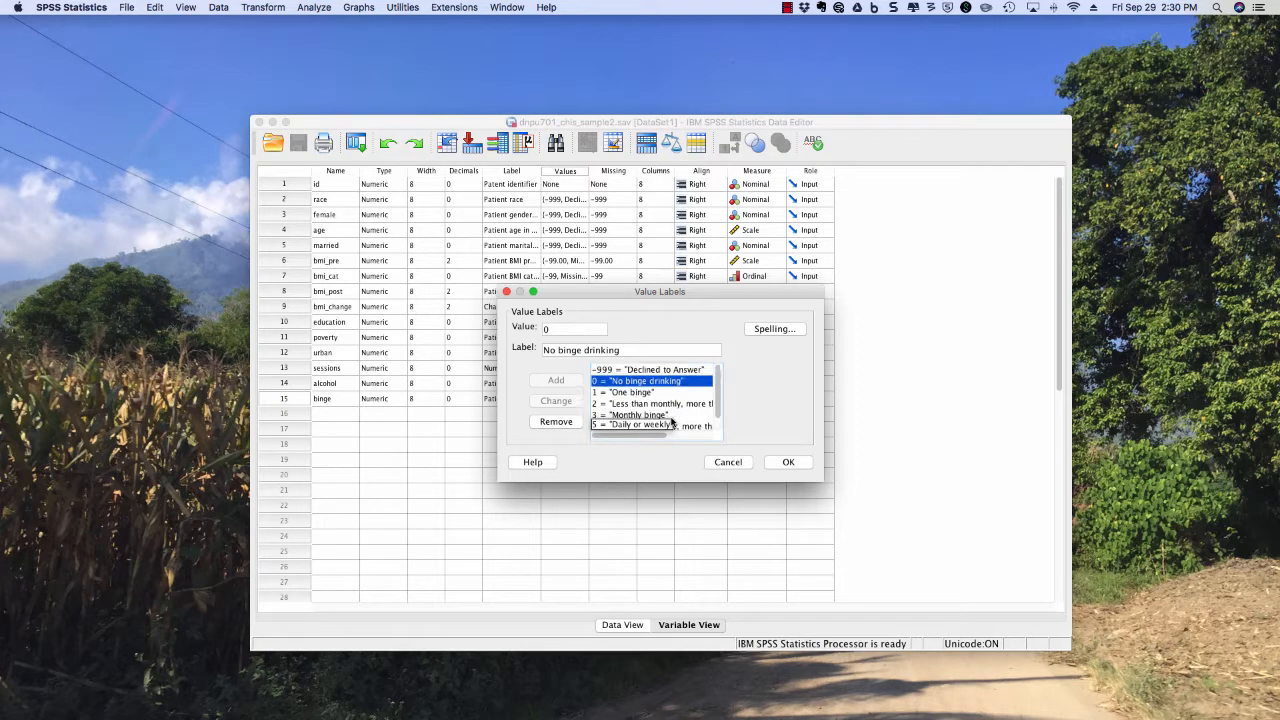
click(734, 463)
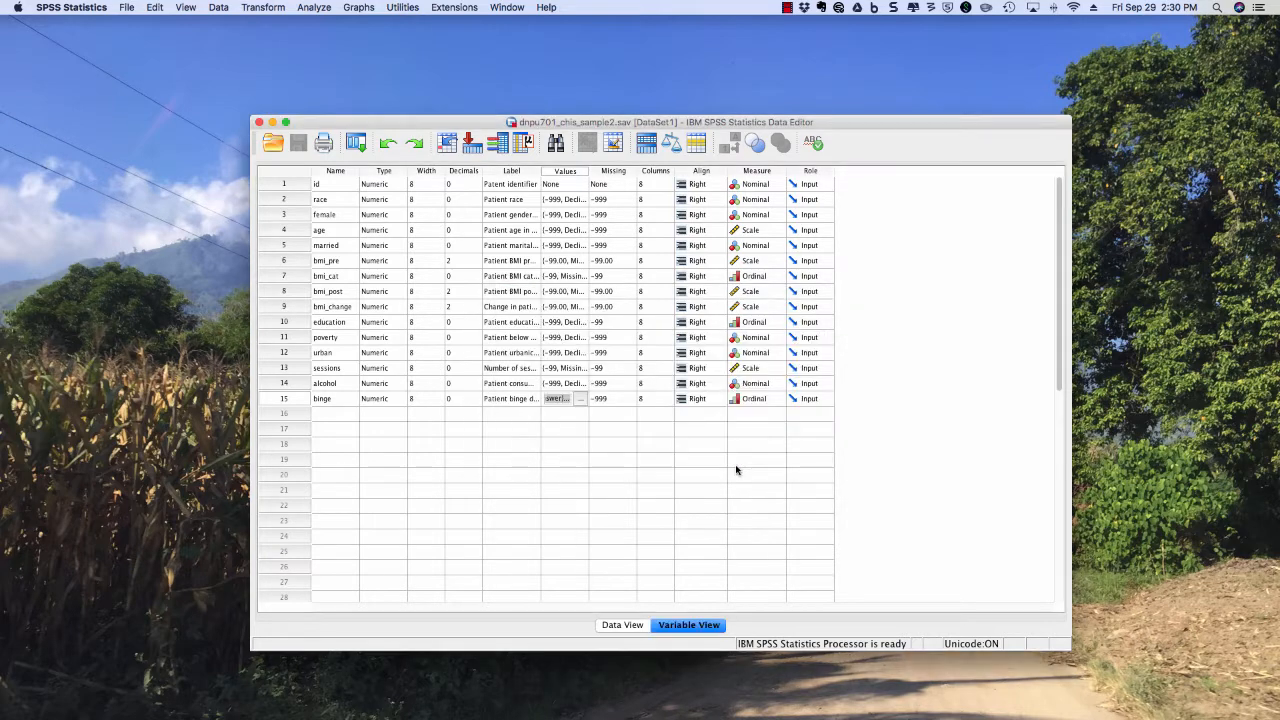
Start Create Dummy Variables and choose binge as the variable to create dummies for.
click(262, 7)
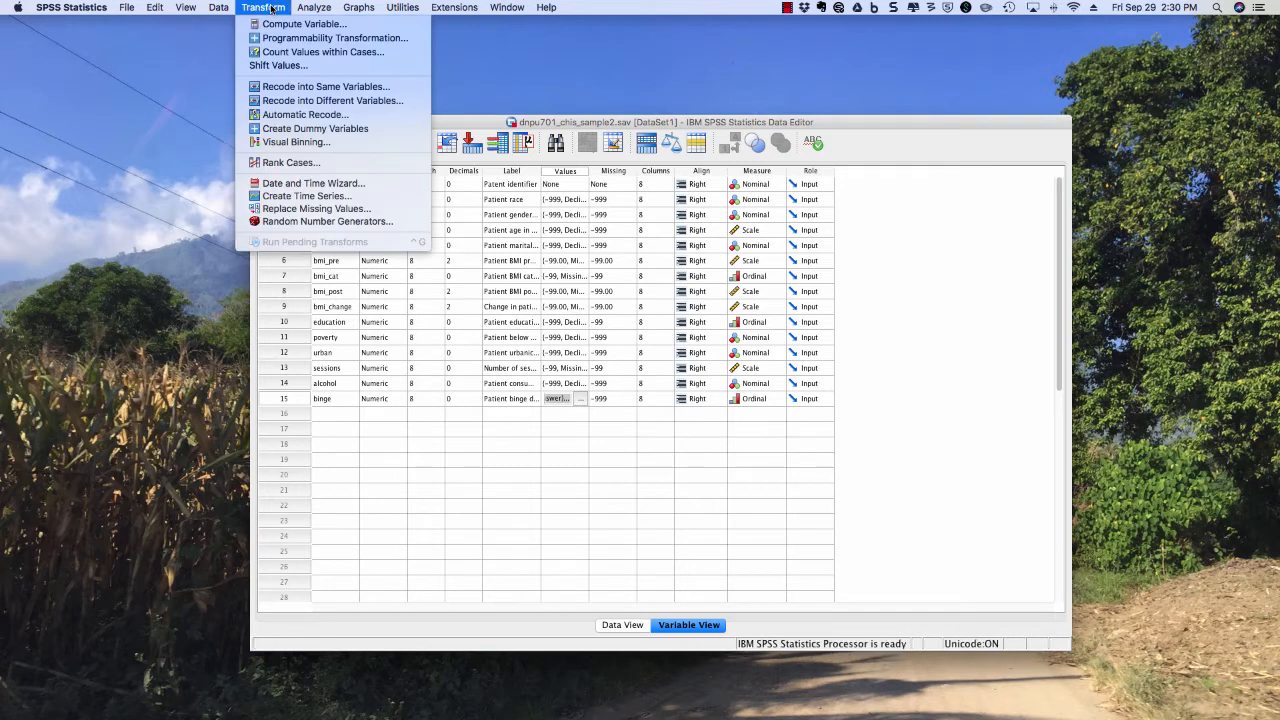
click(299, 130)
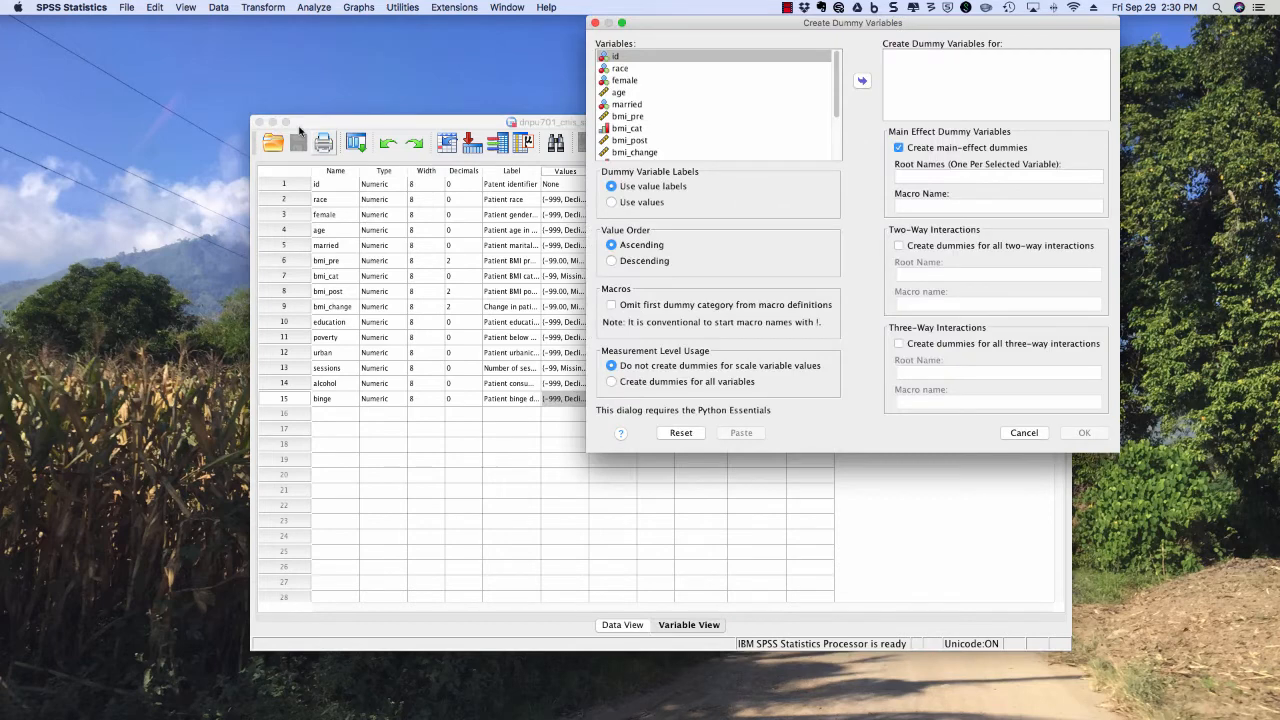
drag(722, 25, 602, 106)
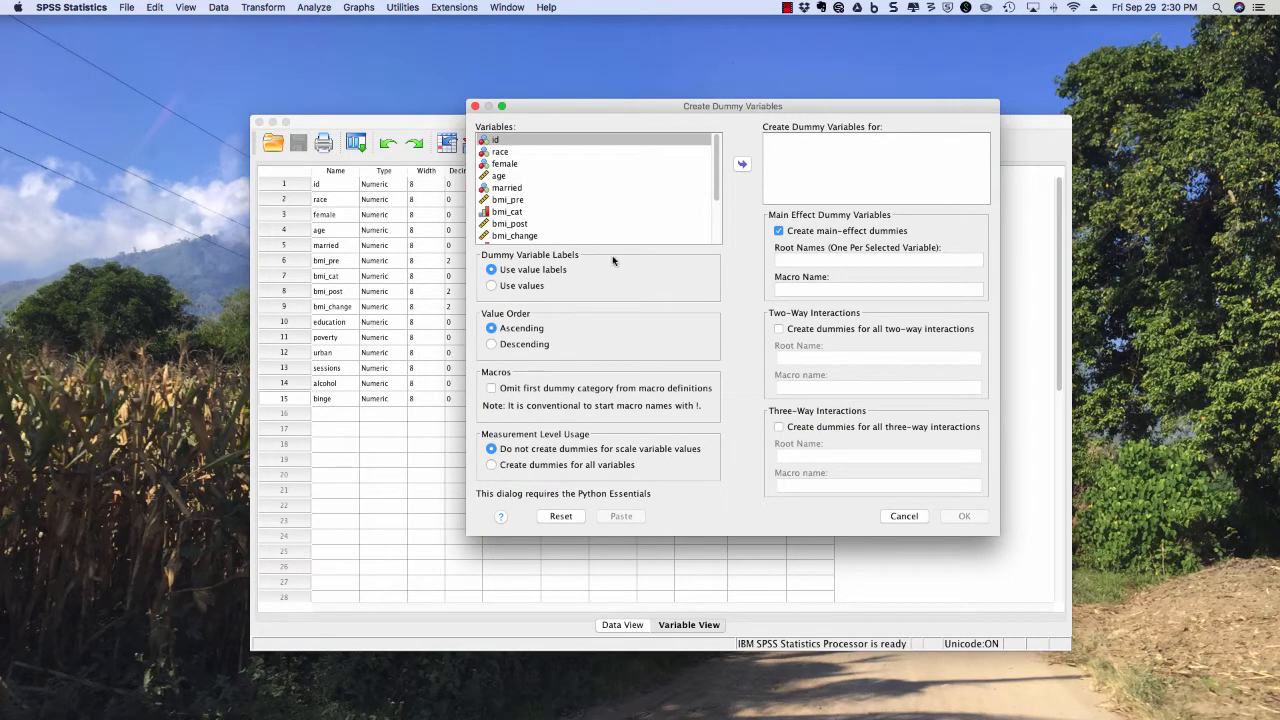
scroll(573, 232, down, 5)
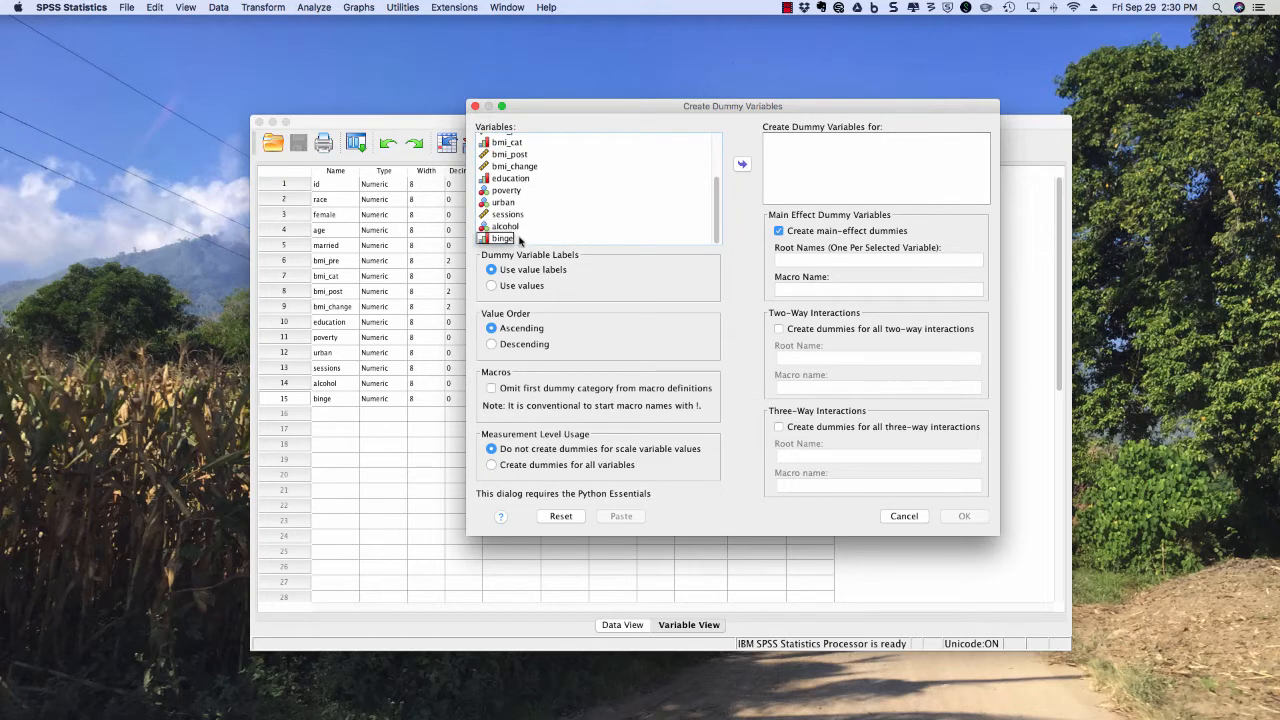
click(519, 240)
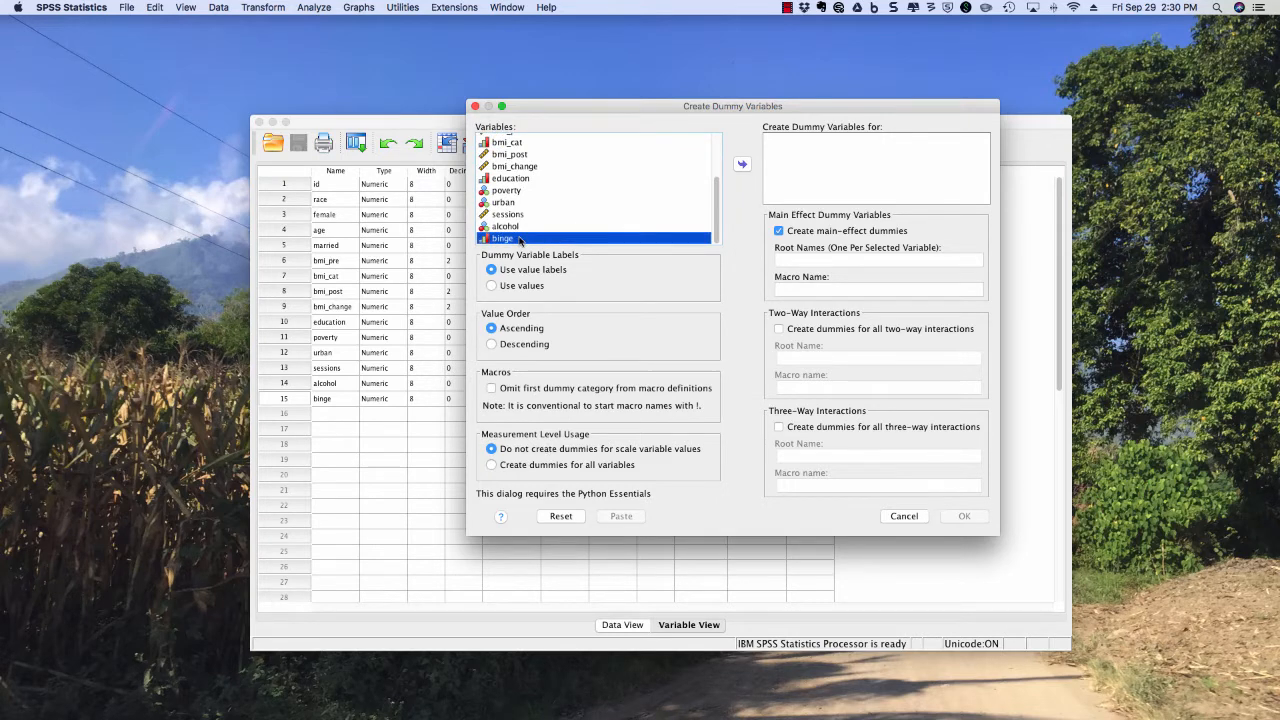
click(742, 166)
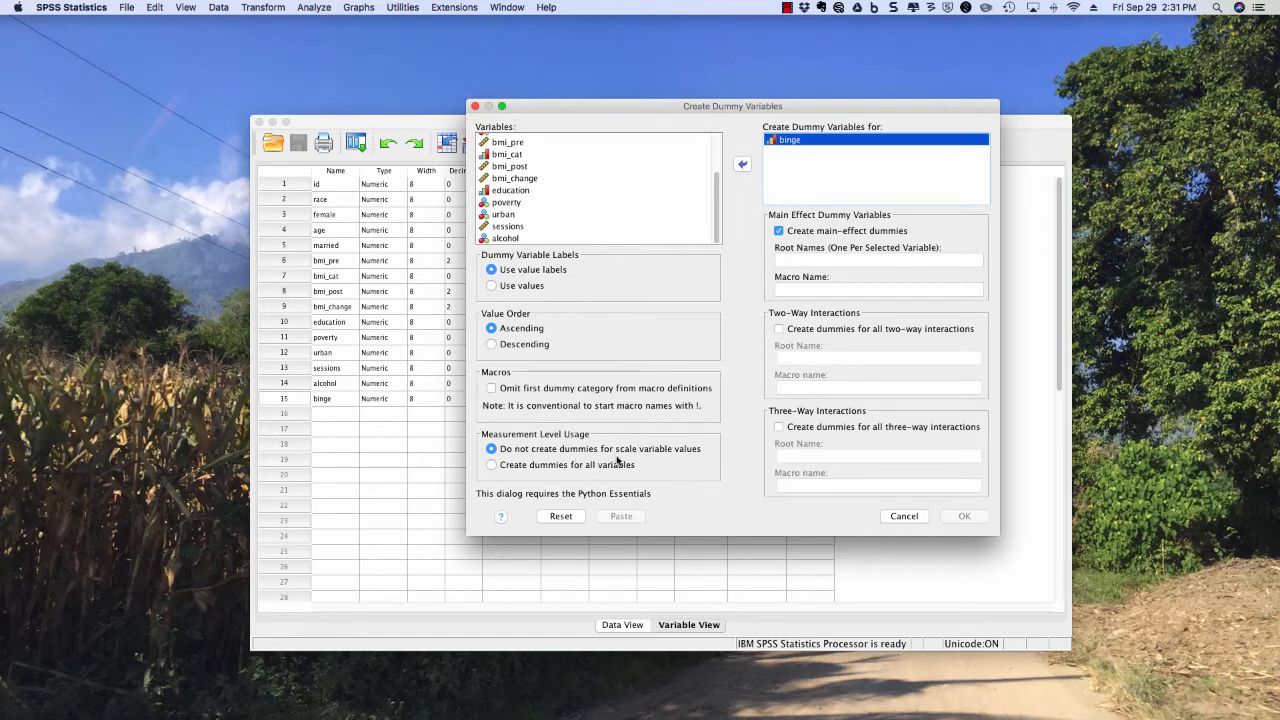
Set the root name of the main-effect dummies to binge and create the dummy variables.
click(801, 259)
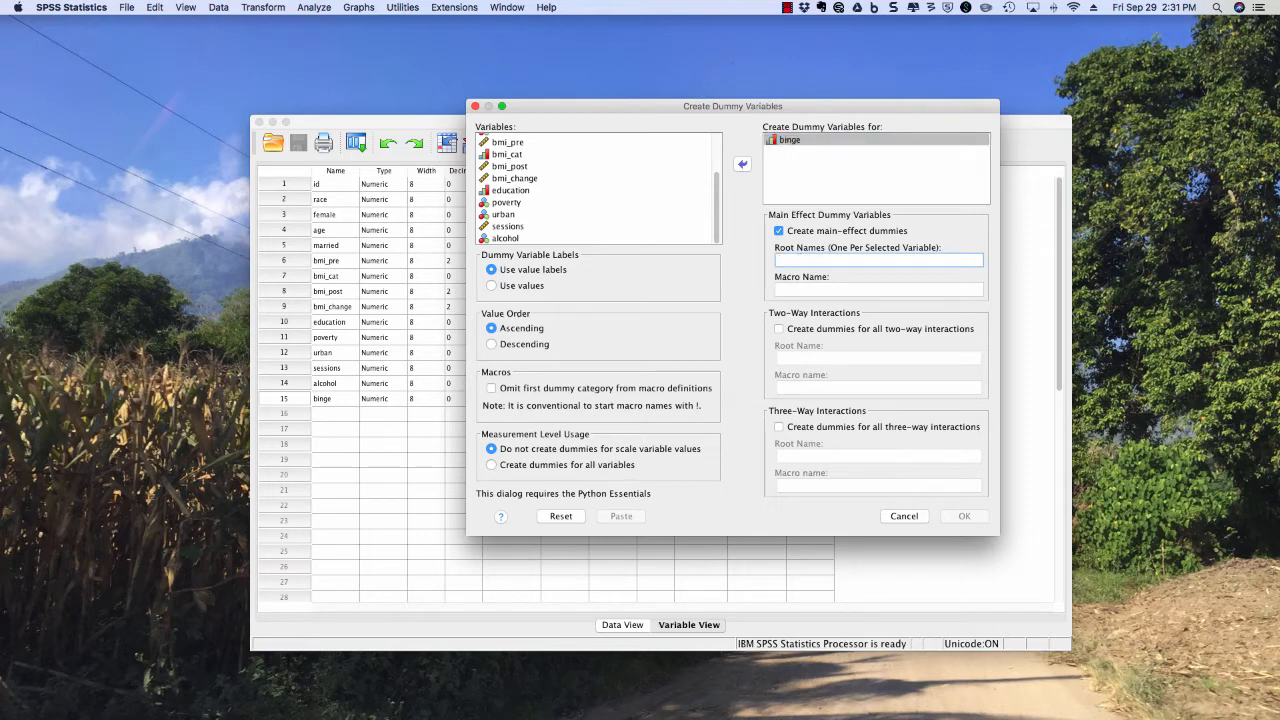
text(binge)
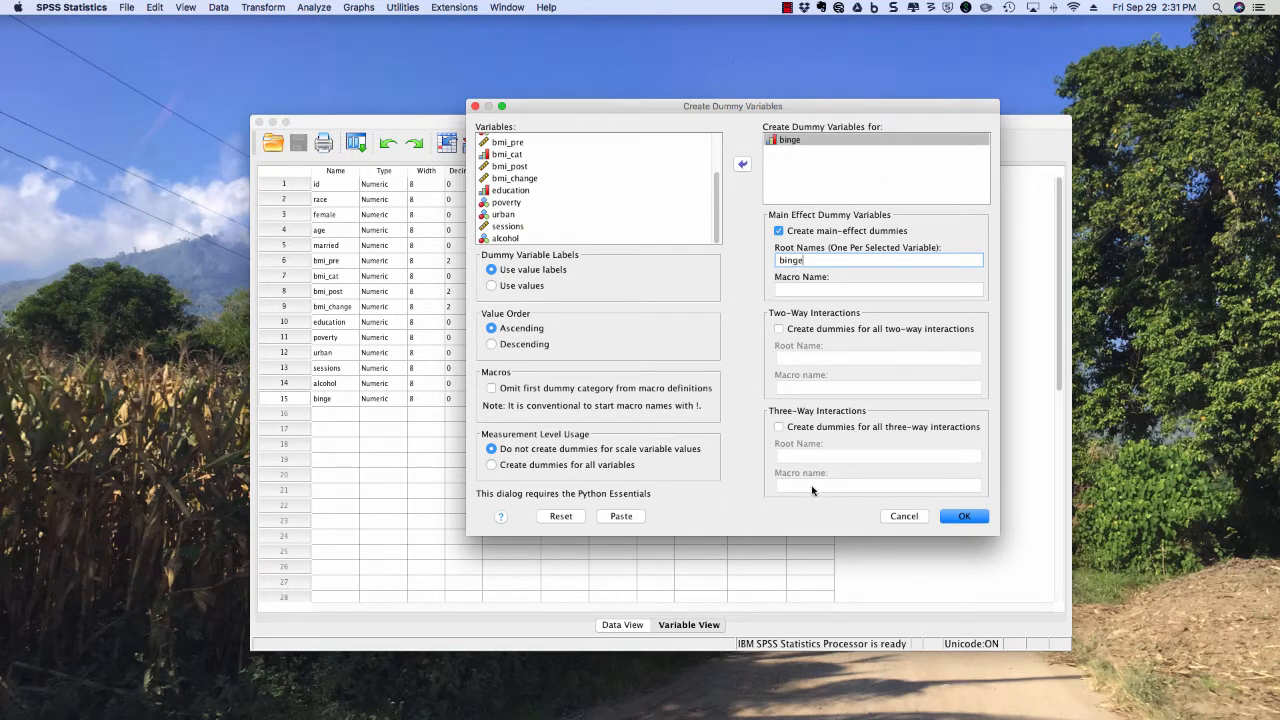
click(972, 518)
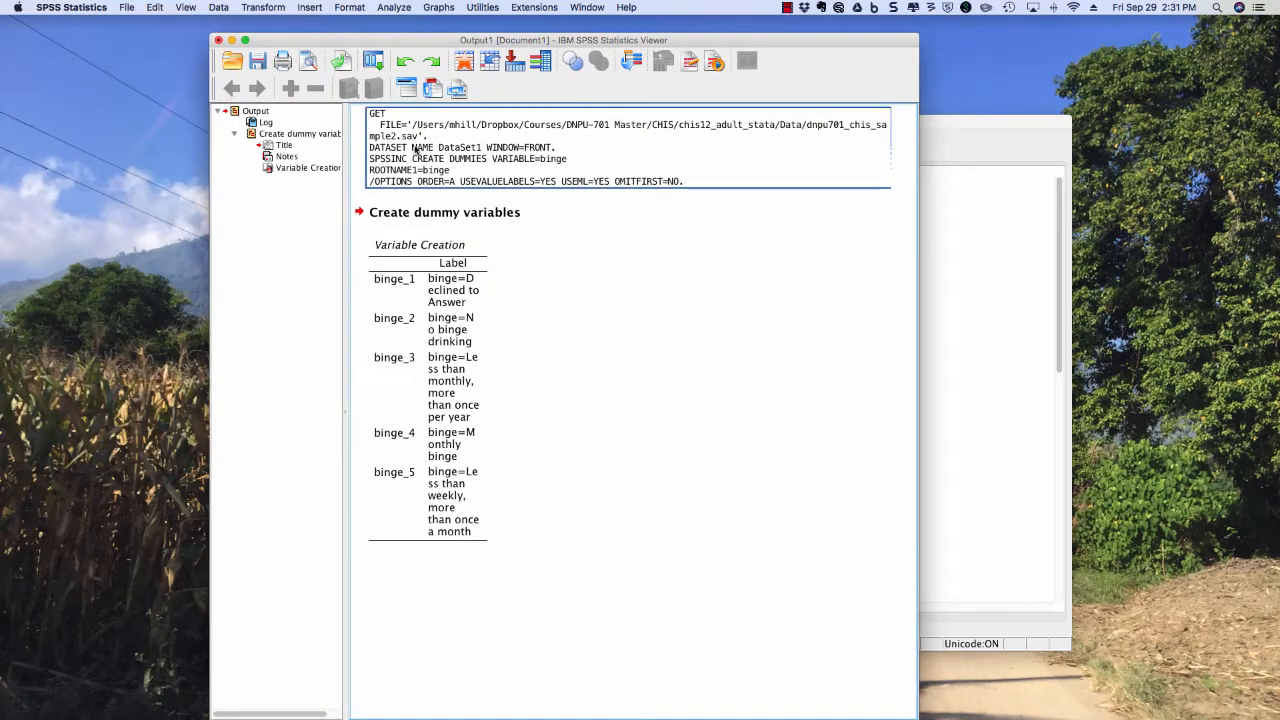
Get the output window out of the way and inspect the new binge dummy columns in the dataset's case data.
click(437, 584)
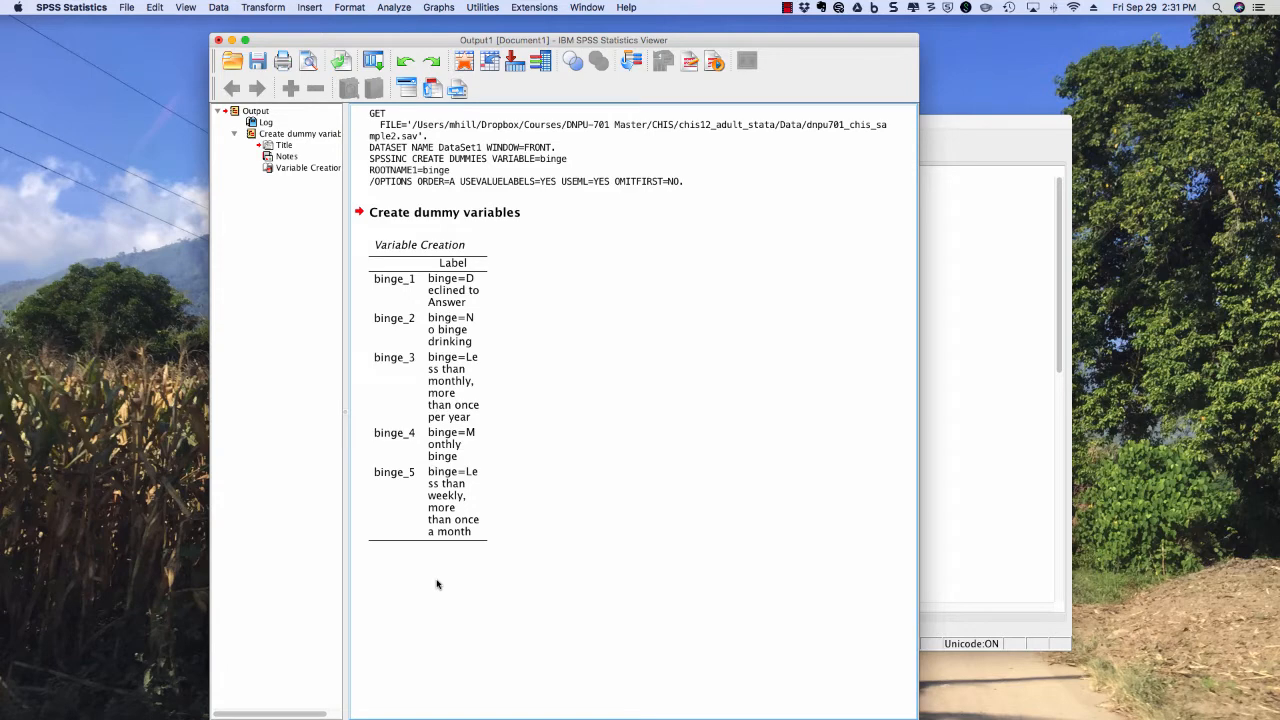
click(231, 41)
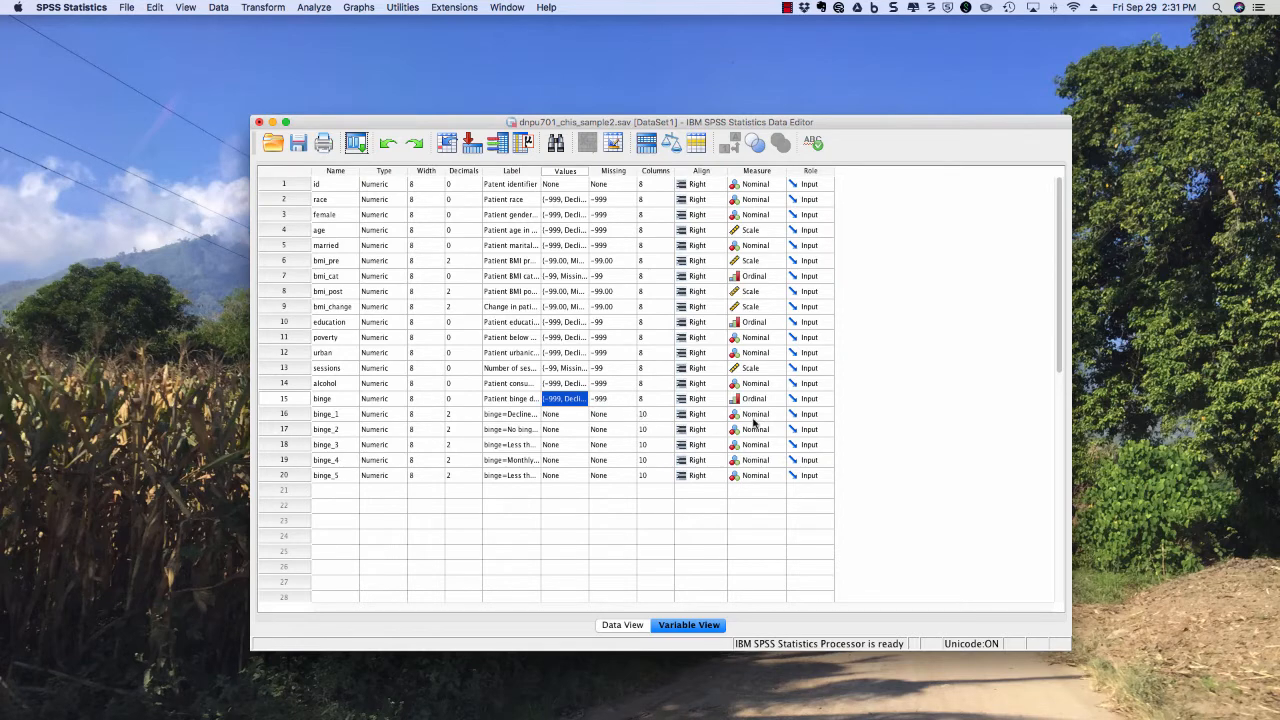
click(624, 625)
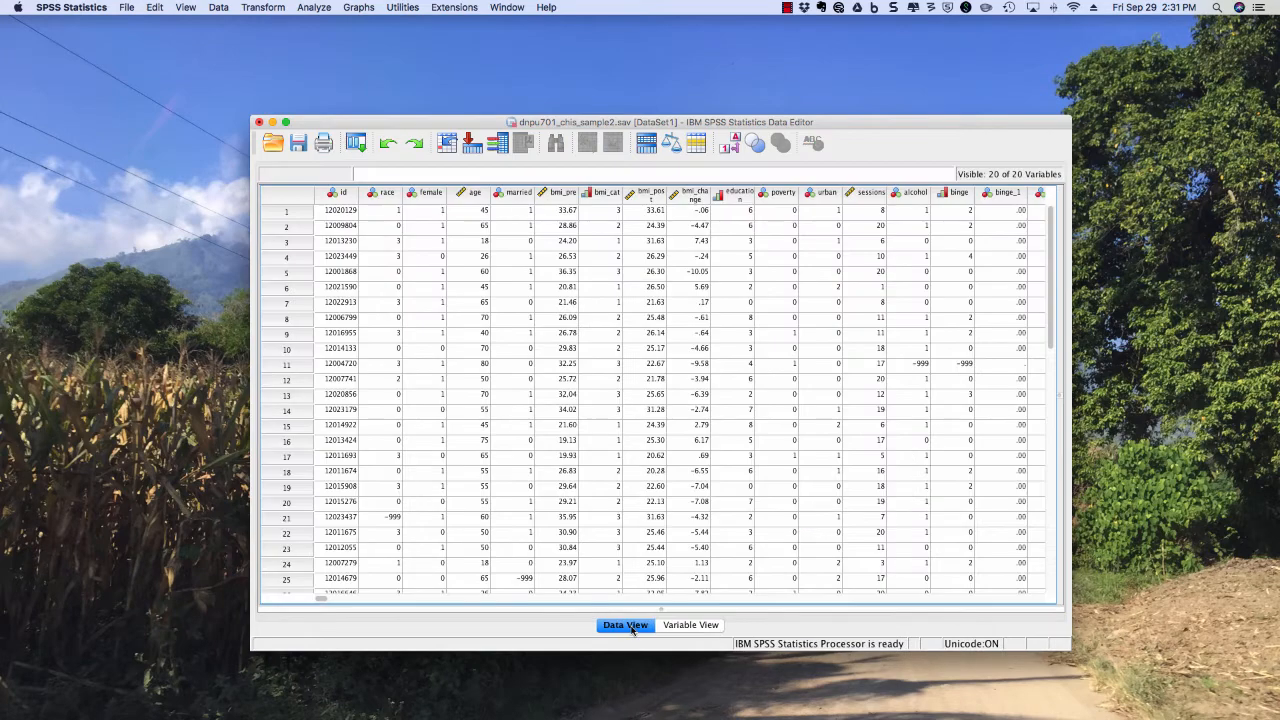
scroll(906, 518, right, 10)
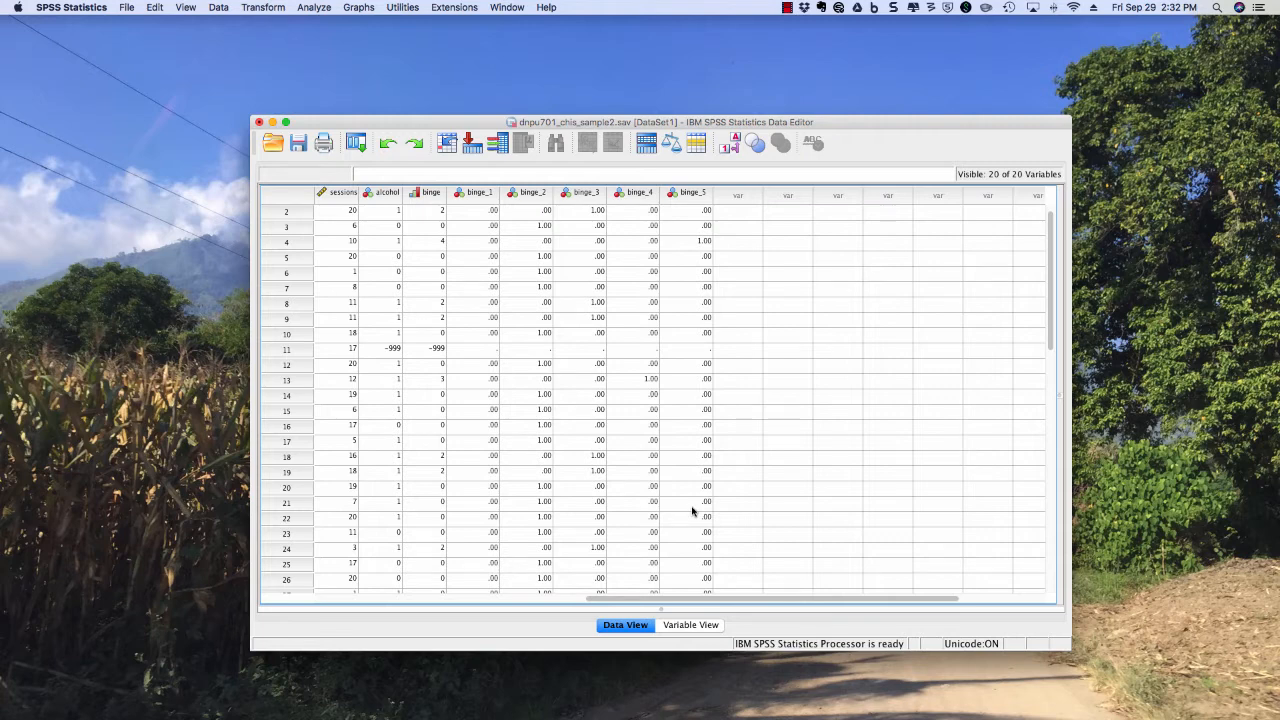
Recheck binge's value labels among the variable definitions and widen the Label column to show the dummy variables' full labels.
click(694, 627)
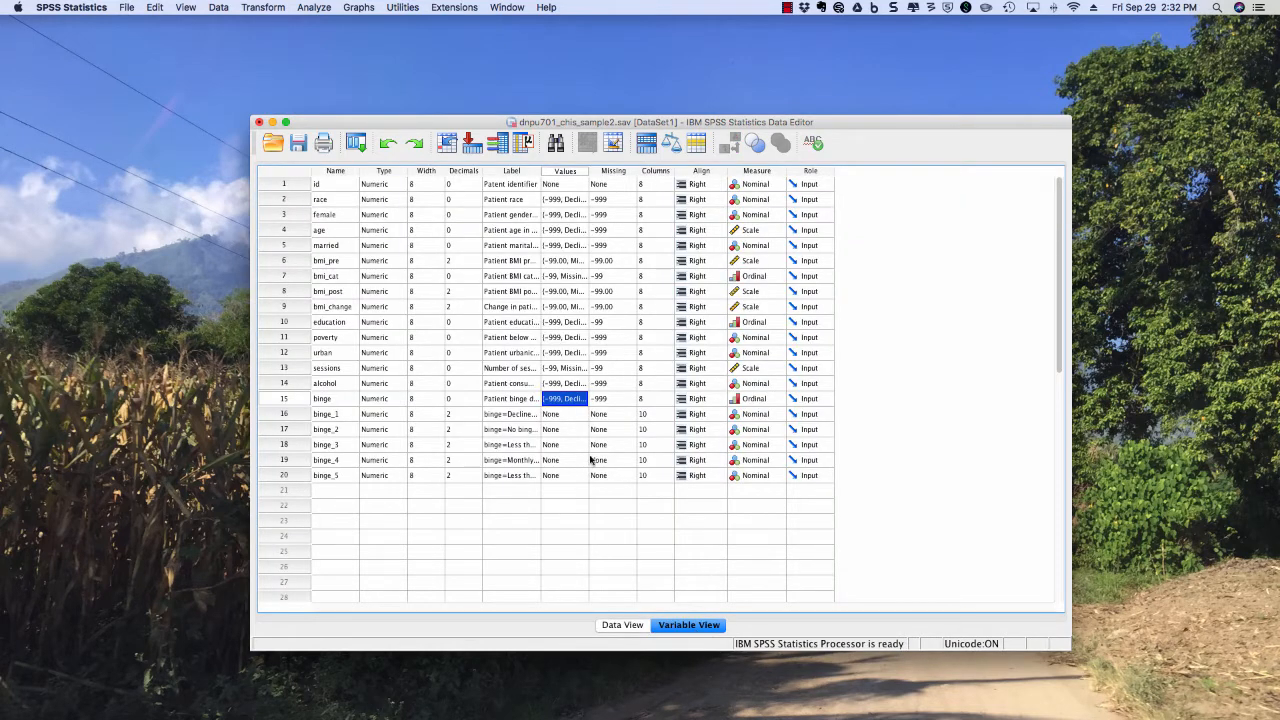
click(581, 402)
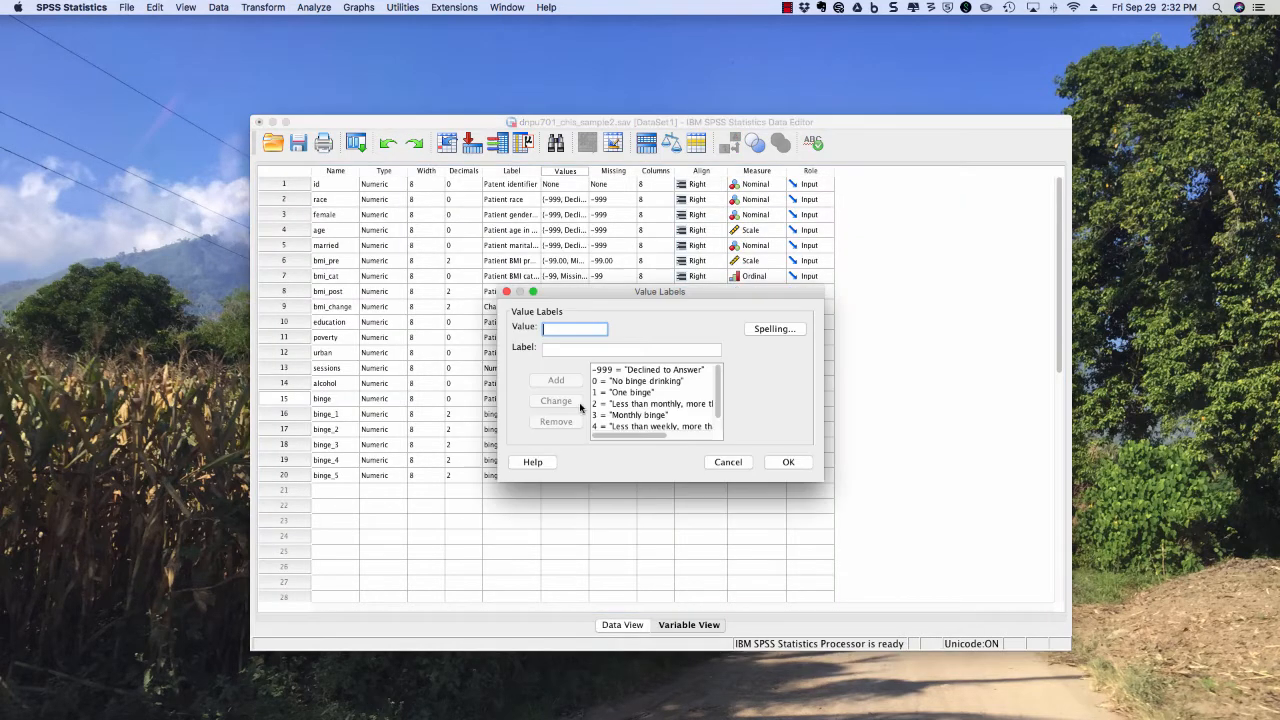
click(636, 383)
click(724, 464)
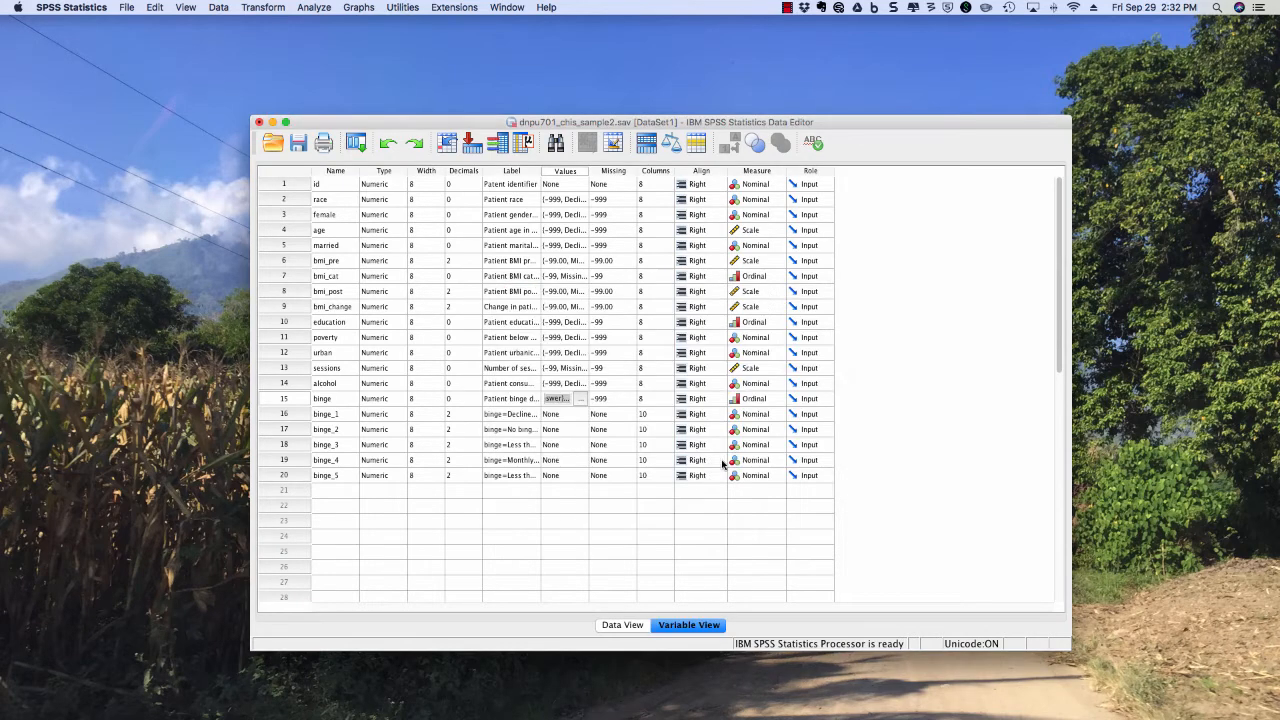
click(524, 432)
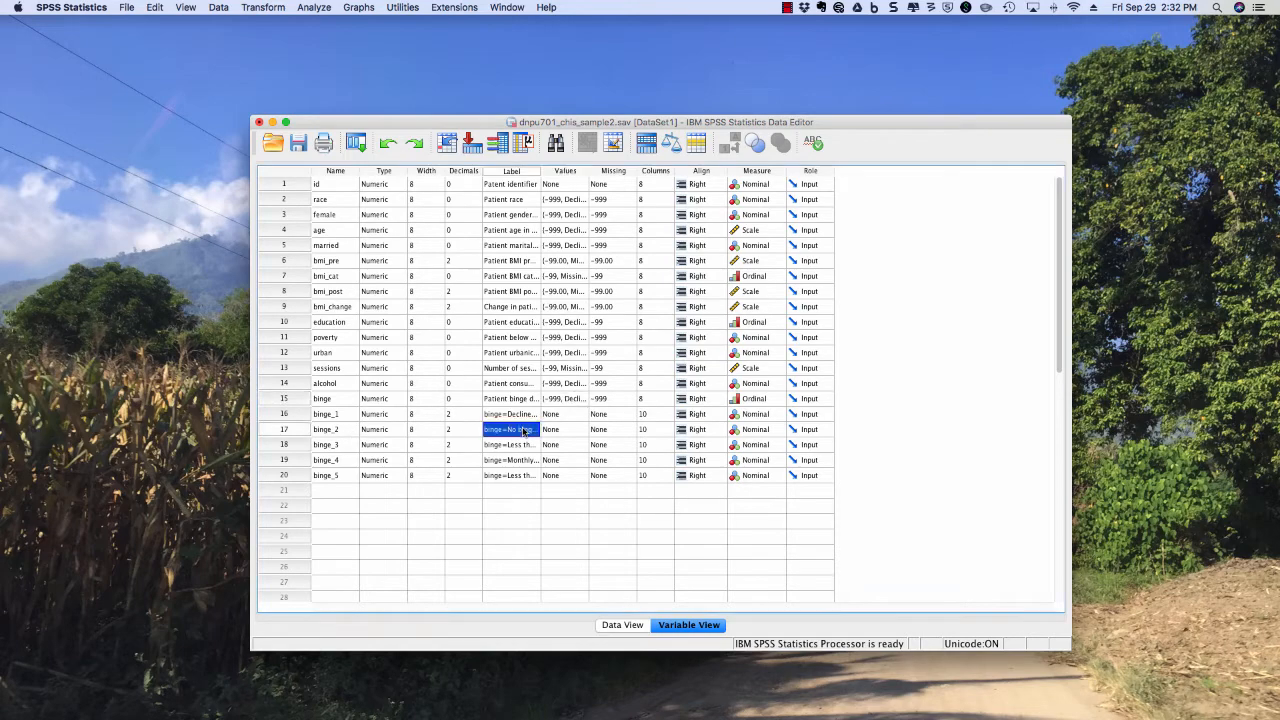
drag(540, 175, 640, 175)
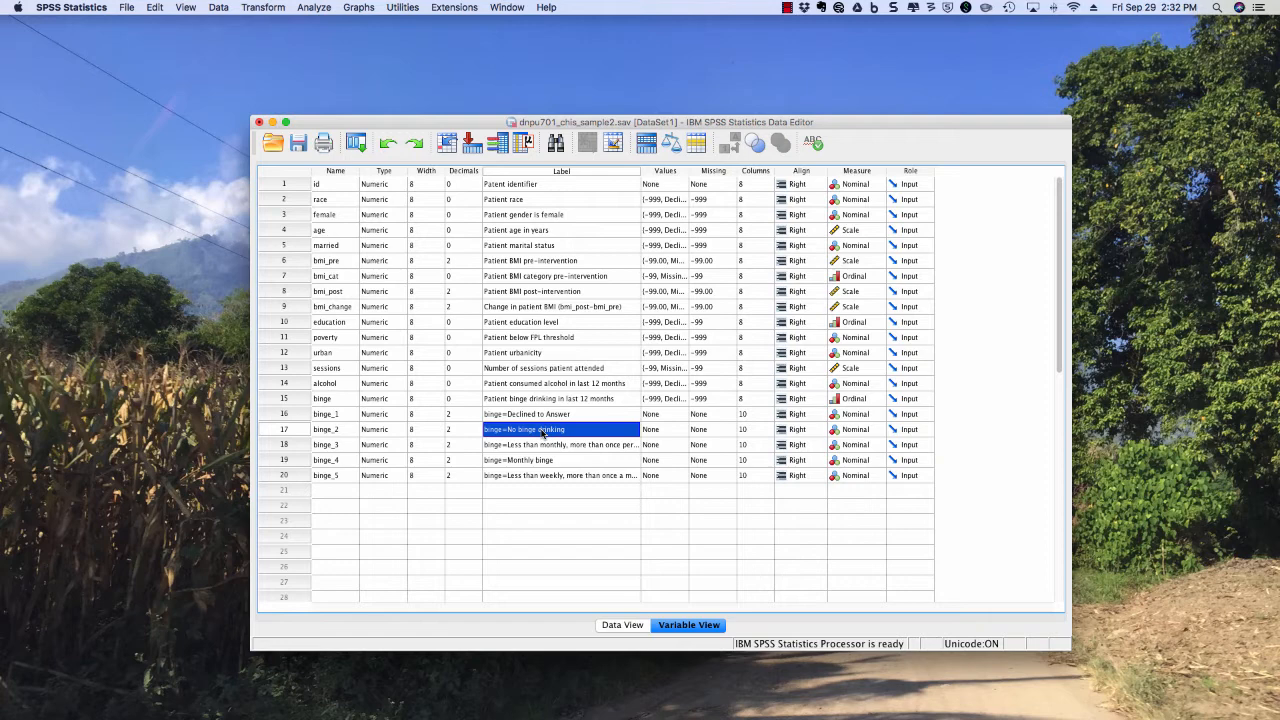
Start a linear regression with bmi_pre as the dependent variable.
click(314, 8)
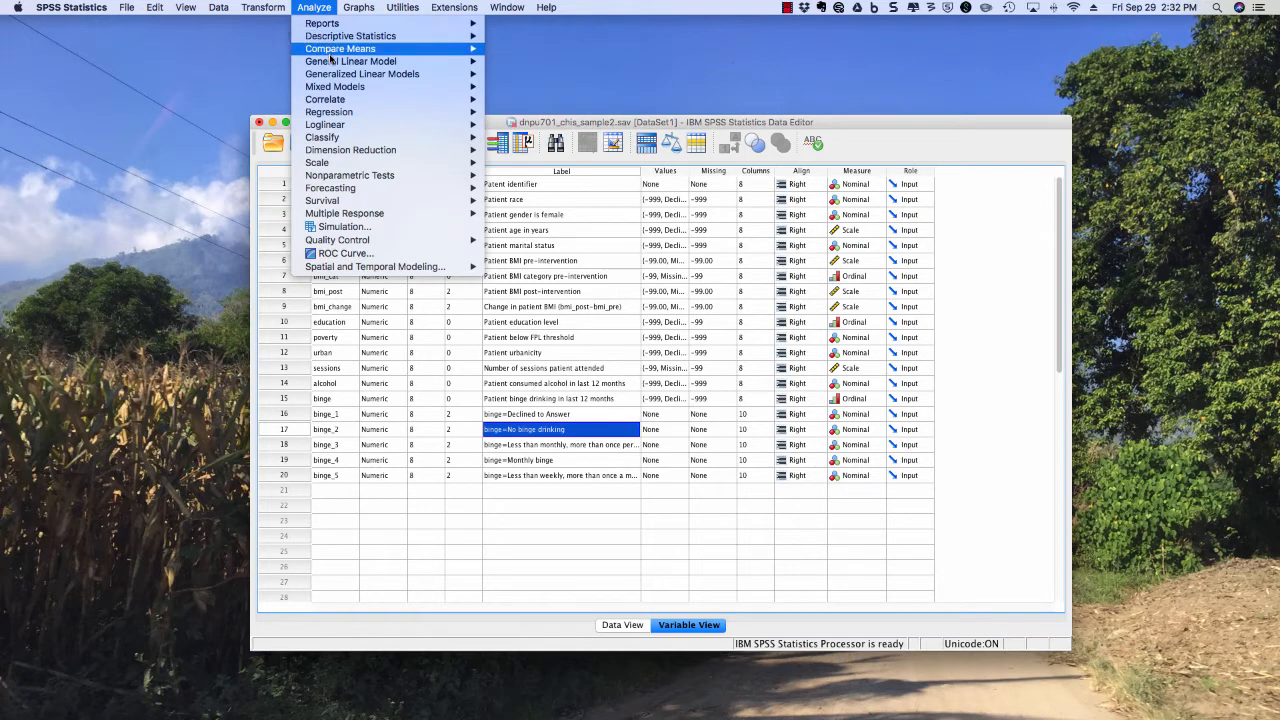
mouse_move(328, 100)
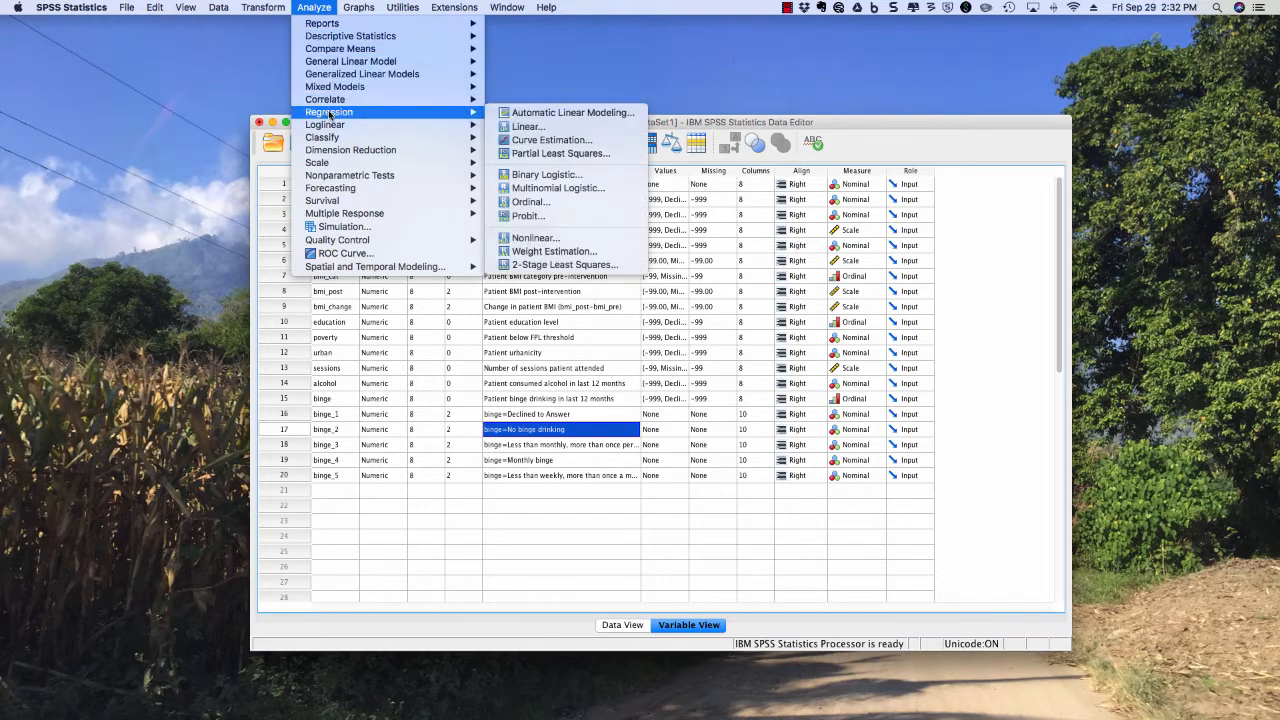
click(525, 127)
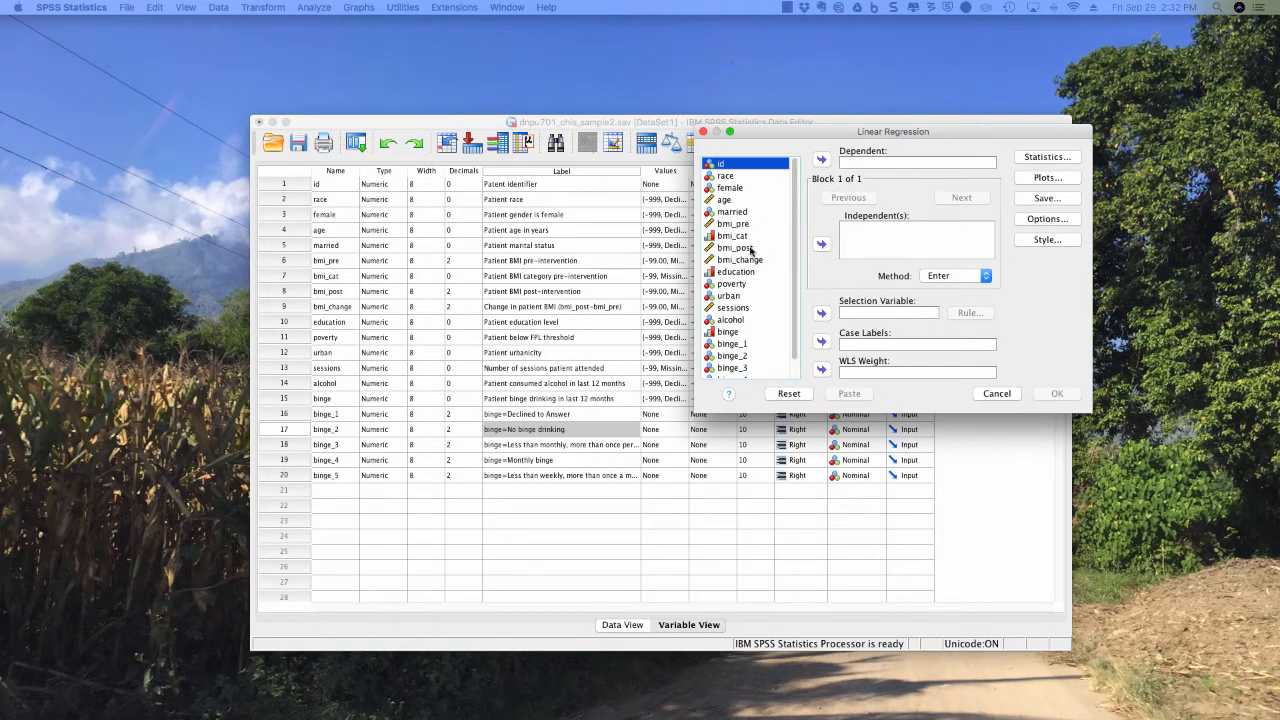
click(744, 226)
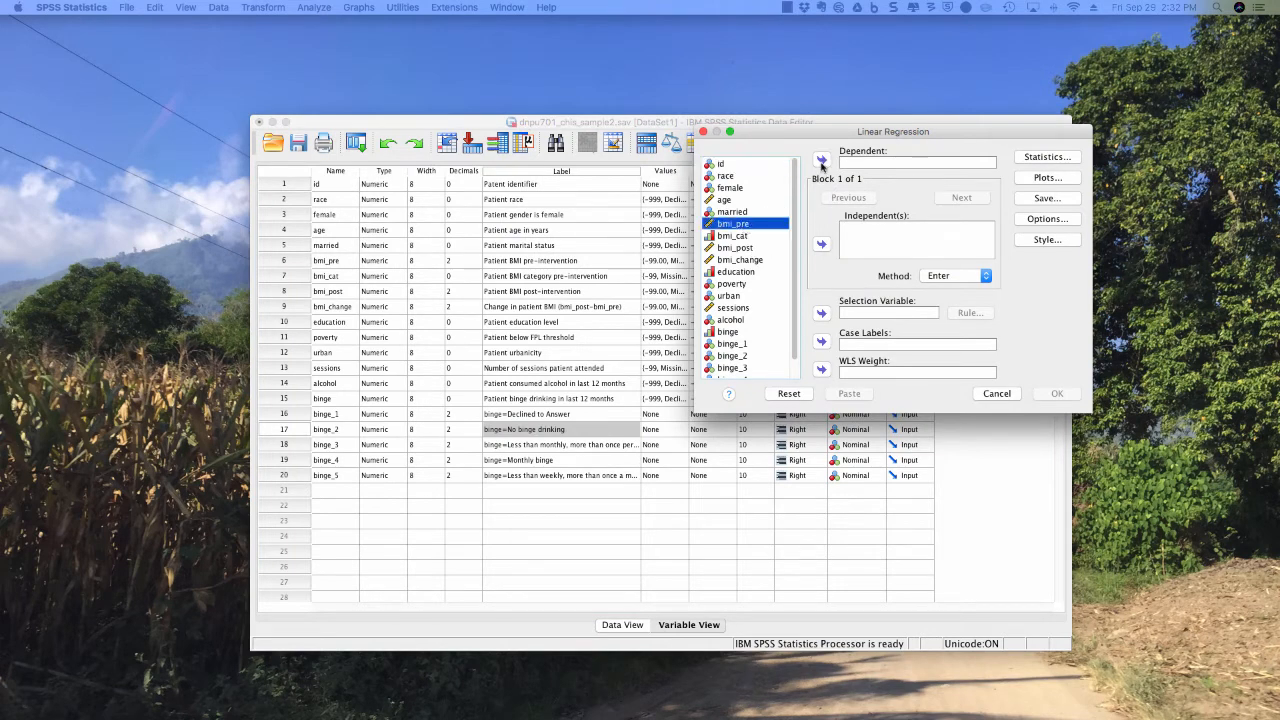
click(822, 161)
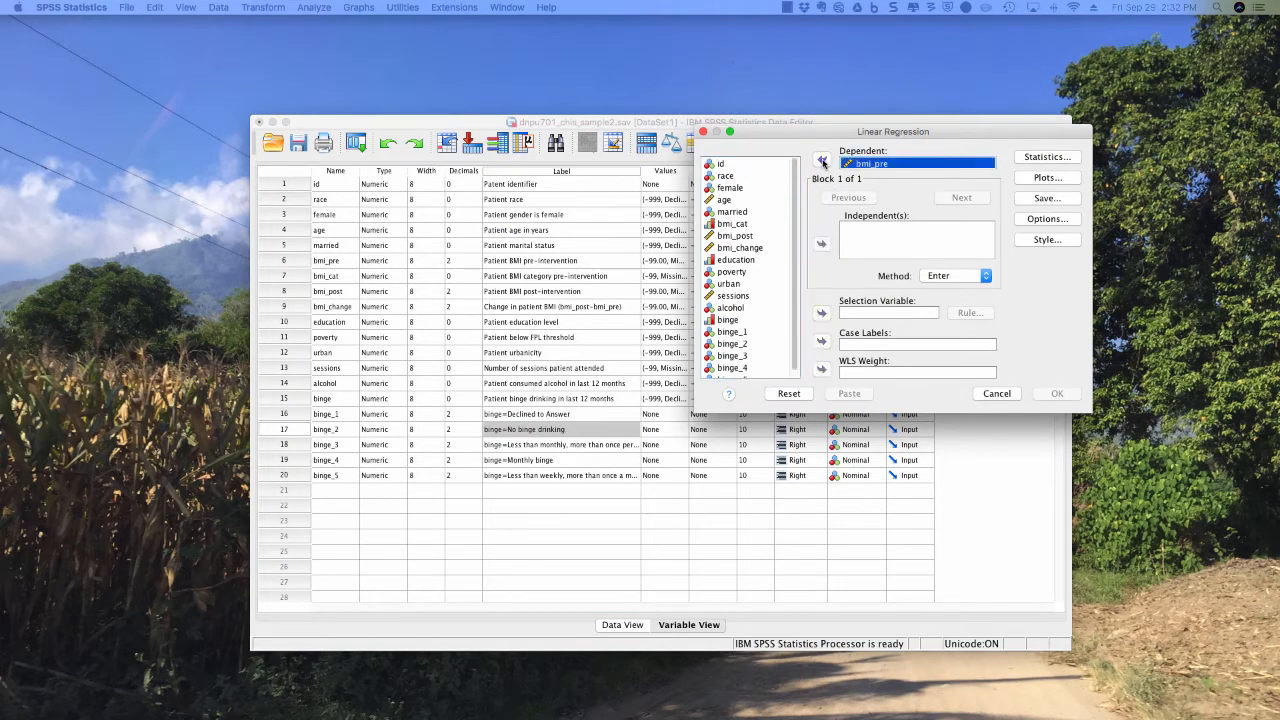
Add the dummy variable binge_1 to the regression's independent variables.
click(744, 333)
scroll(745, 355, down, 1)
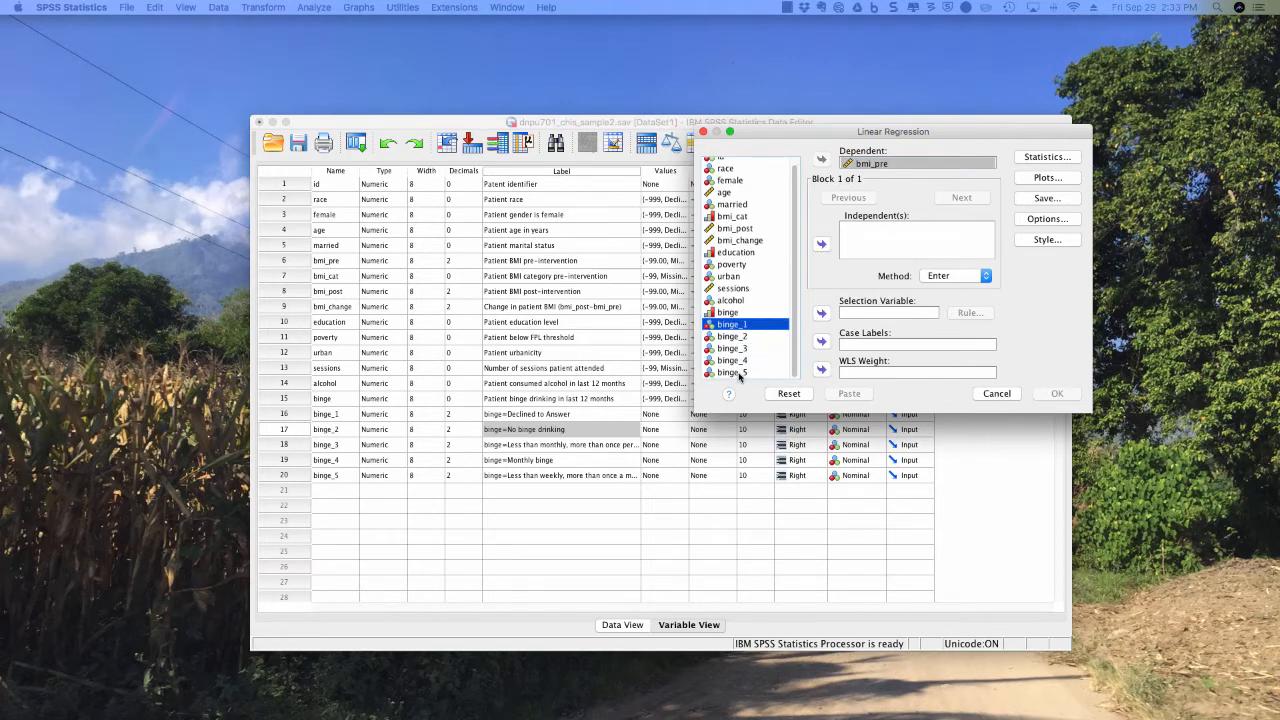
click(739, 373)
shift+click(737, 325)
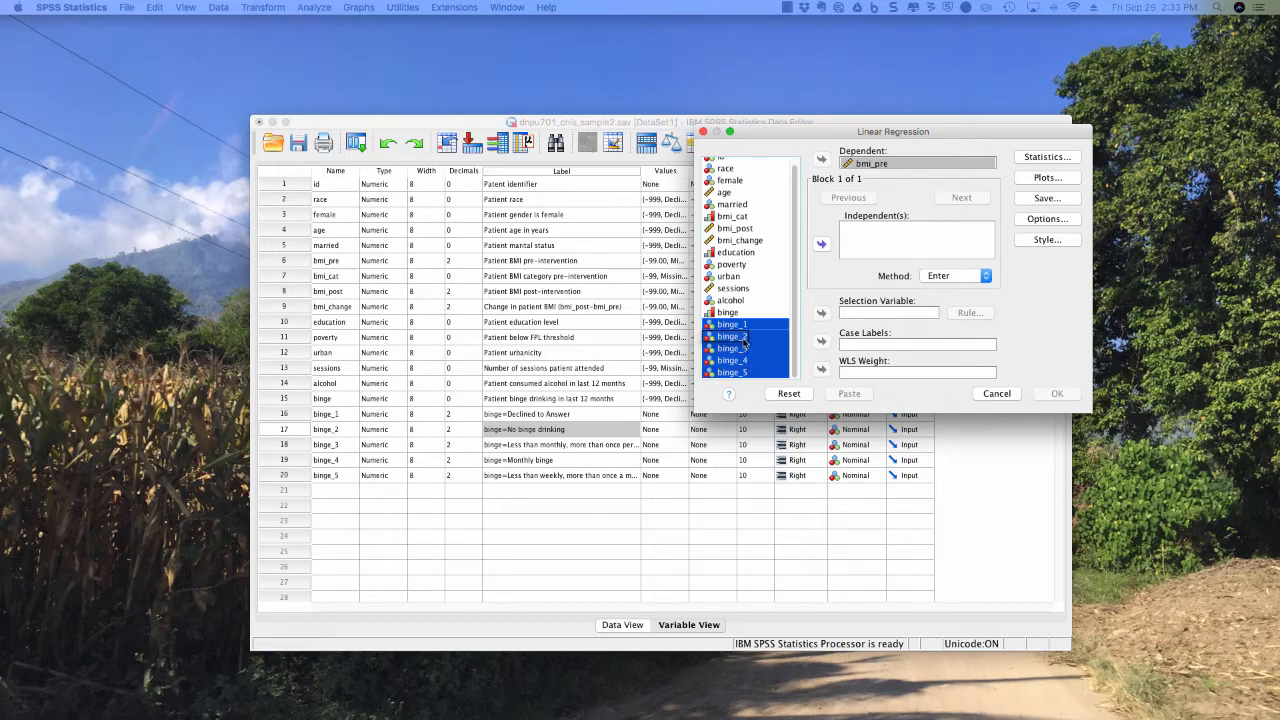
right_click(743, 342)
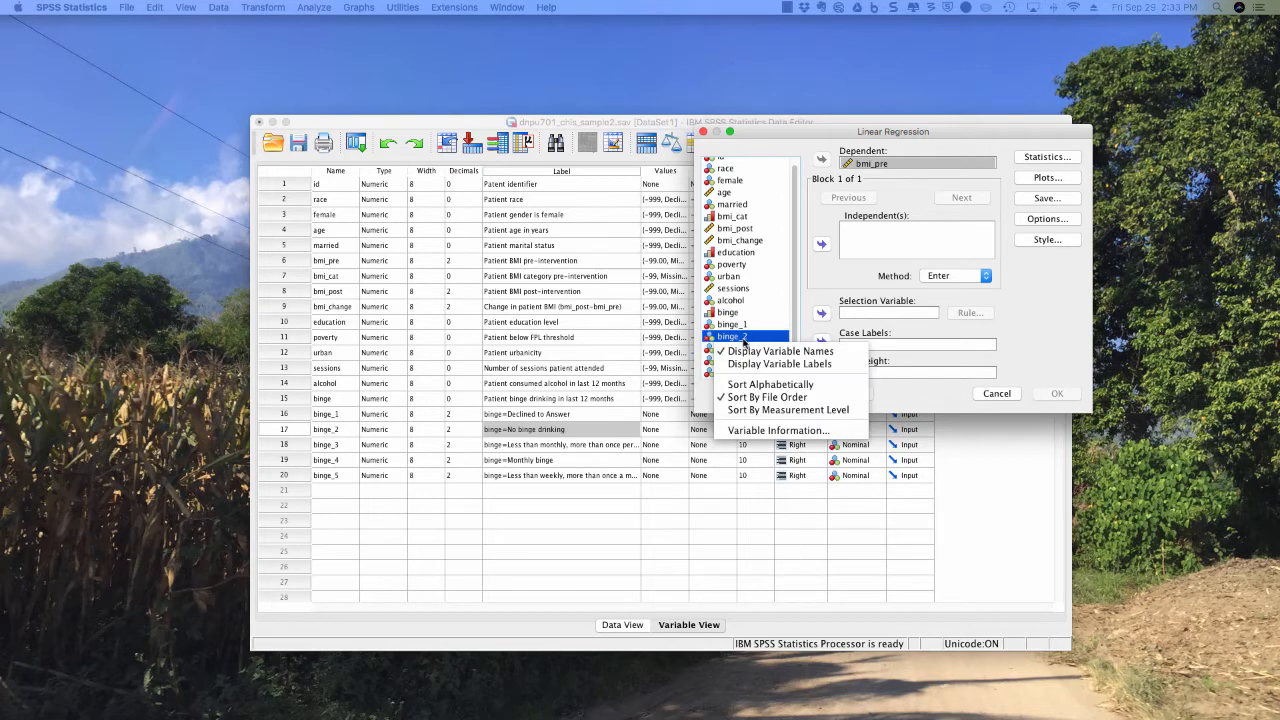
click(740, 327)
drag(740, 326, 880, 240)
Add binge_3, binge_4 and binge_5 as independent variables, leaving out binge_2 as the reference category, and run the regression.
click(733, 349)
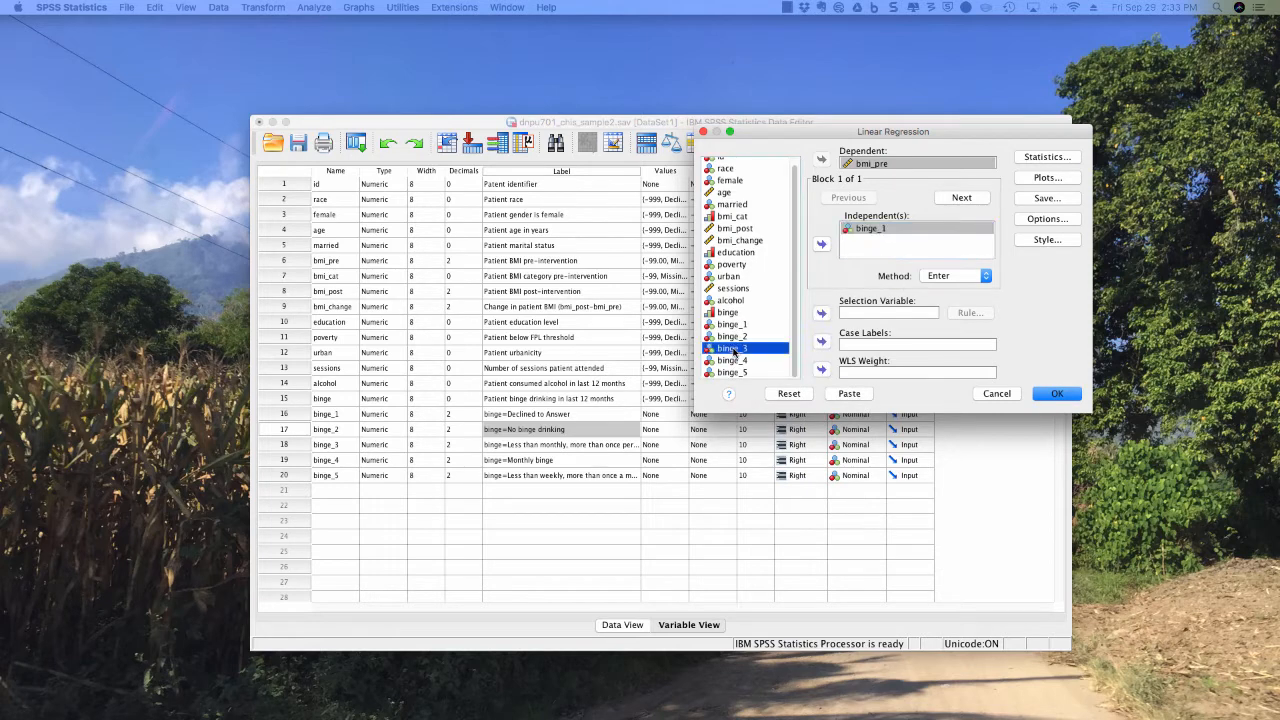
shift+click(738, 373)
drag(738, 373, 861, 246)
drag(745, 362, 862, 250)
drag(731, 372, 888, 258)
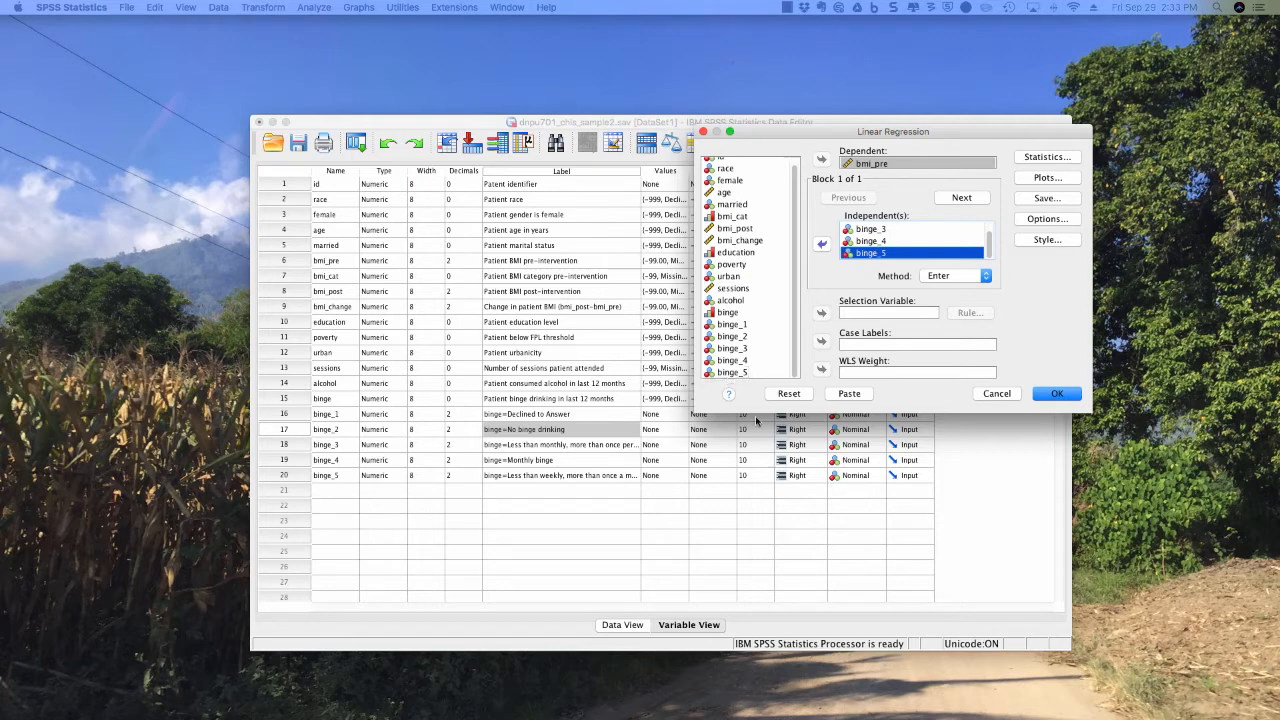
click(1052, 393)
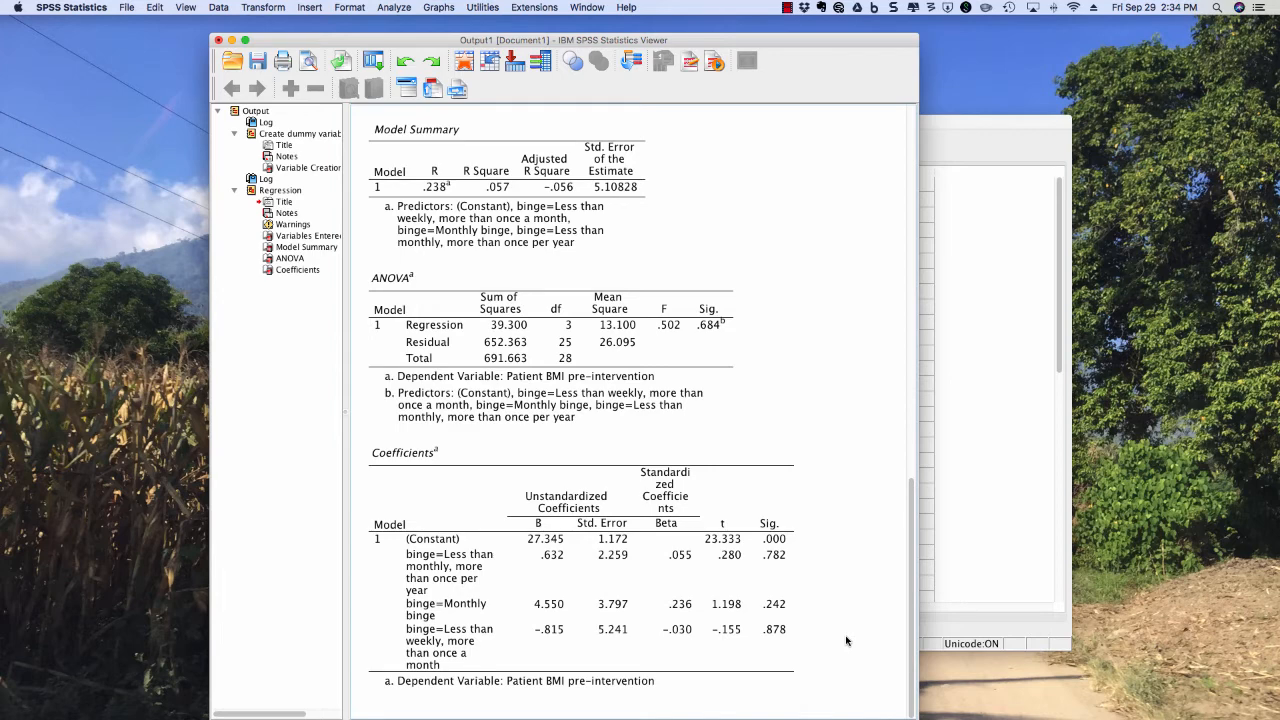
click(785, 8)
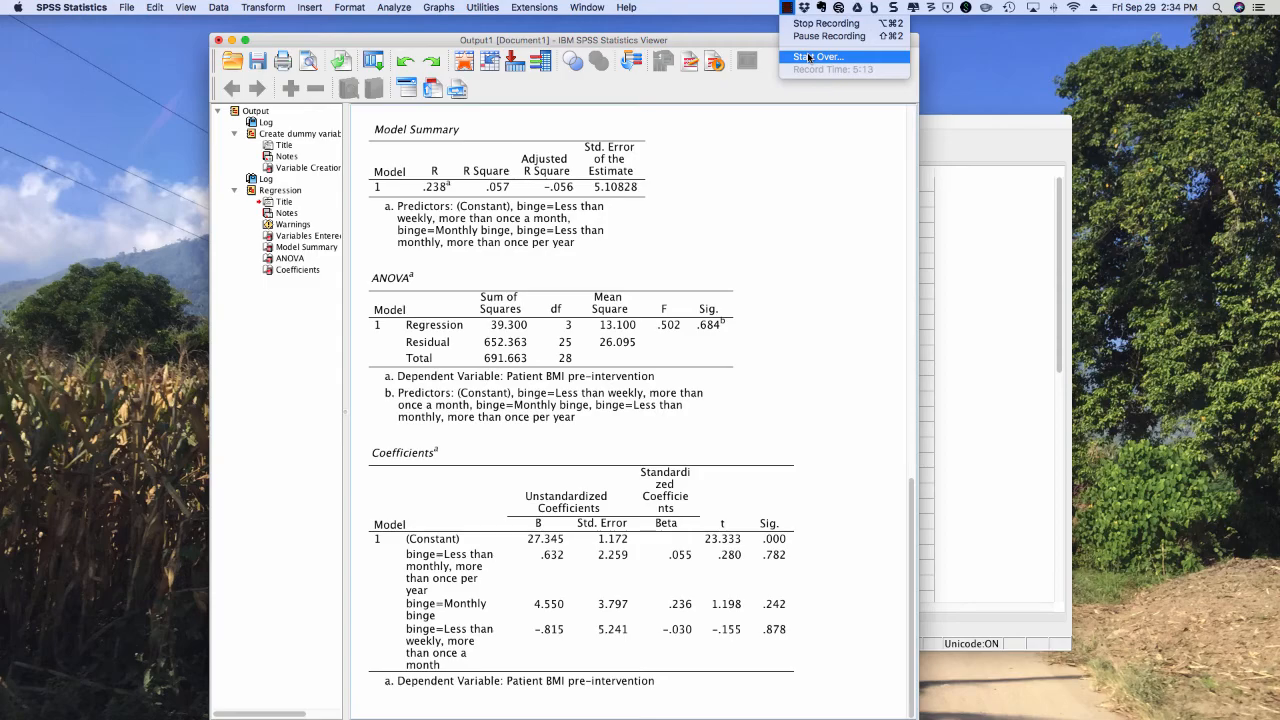